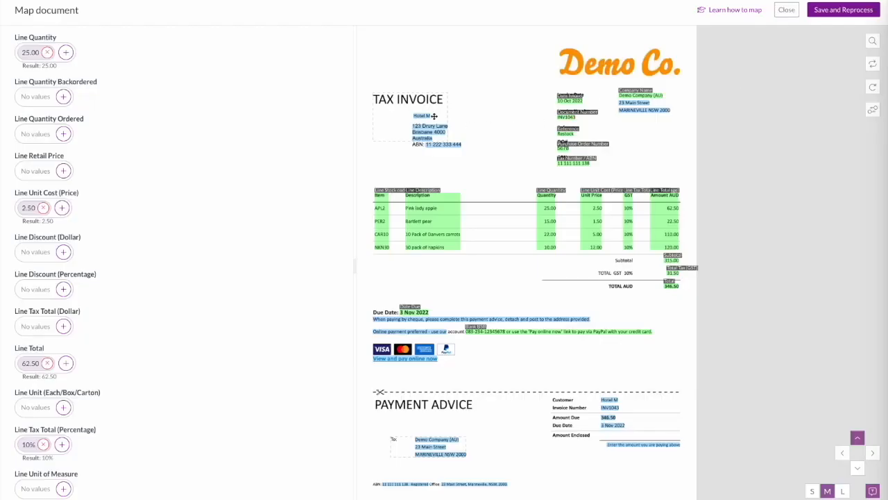
- Map "Hotel M" under the Tax Invoice heading to the To (Delivery) field
click(425, 116)
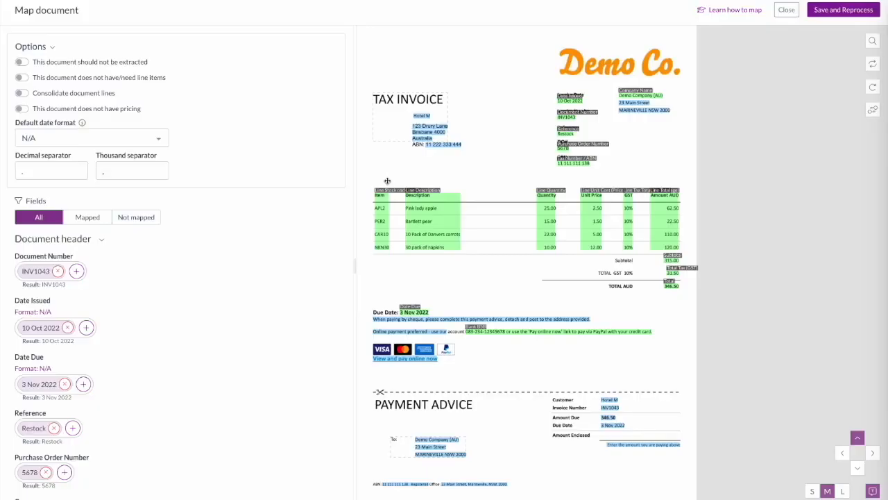
click(422, 116)
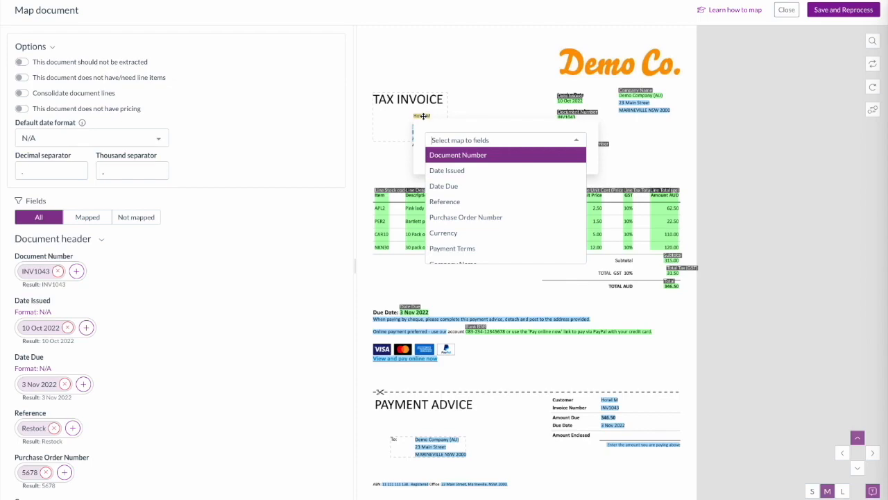
text(to ()
key(Return)
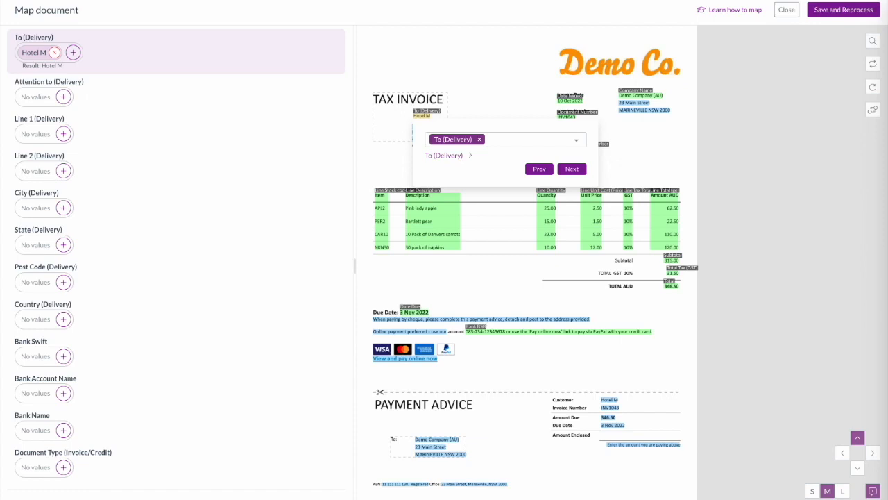
- Map the street line below Hotel M to Line 1 (Delivery) and the city and postcode line to Line 2 (Delivery)
key(Tab)
text(1)
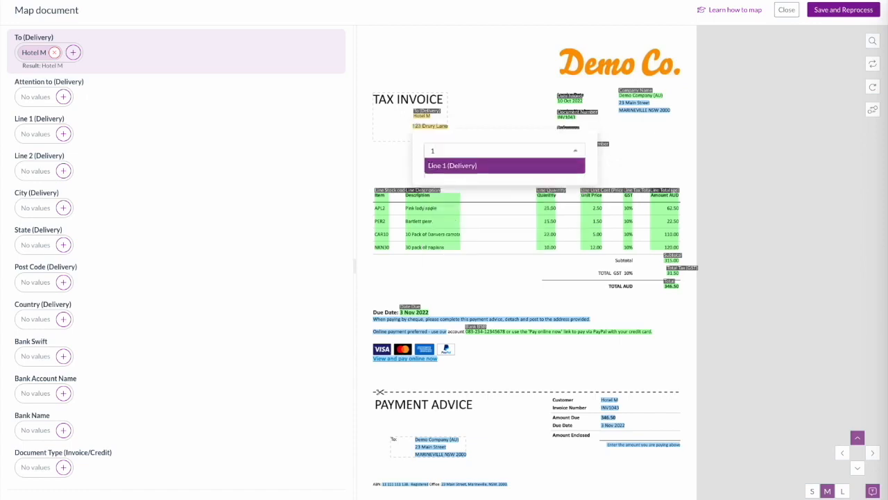
key(Return)
key(Tab)
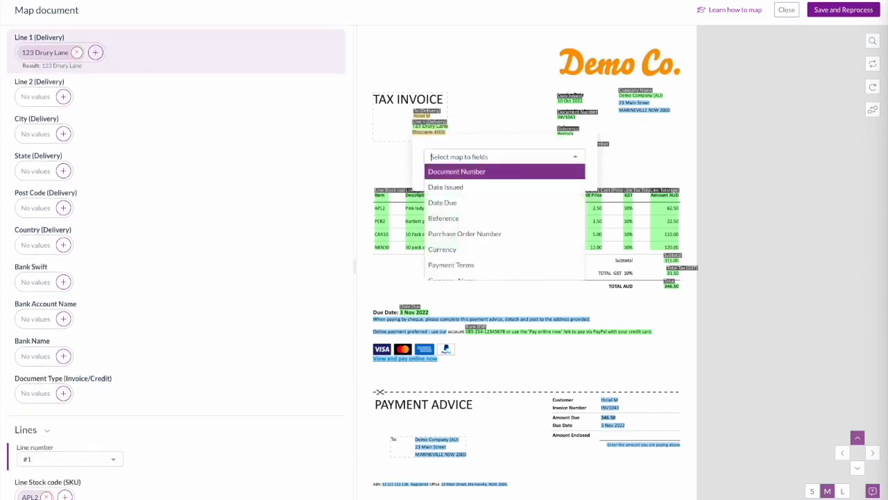
text(2)
key(Return)
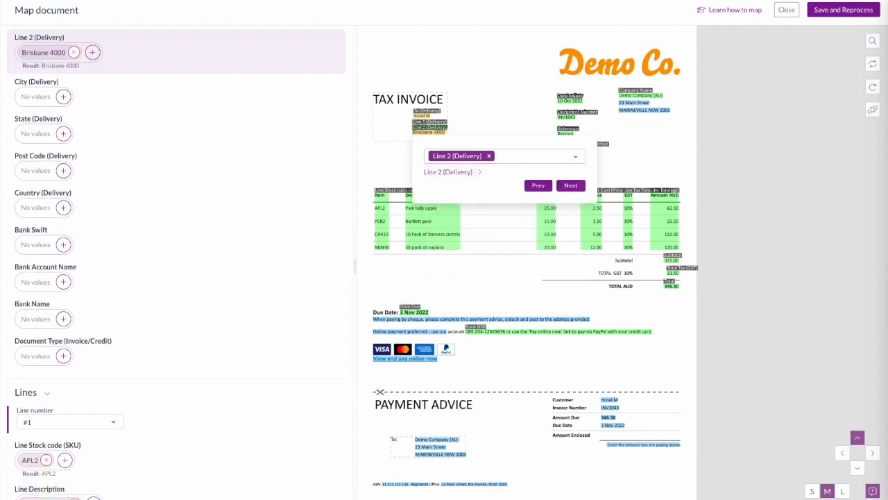
- Map "Australia" in the delivery address to the Country (Delivery) field
key(Tab)
text(country)
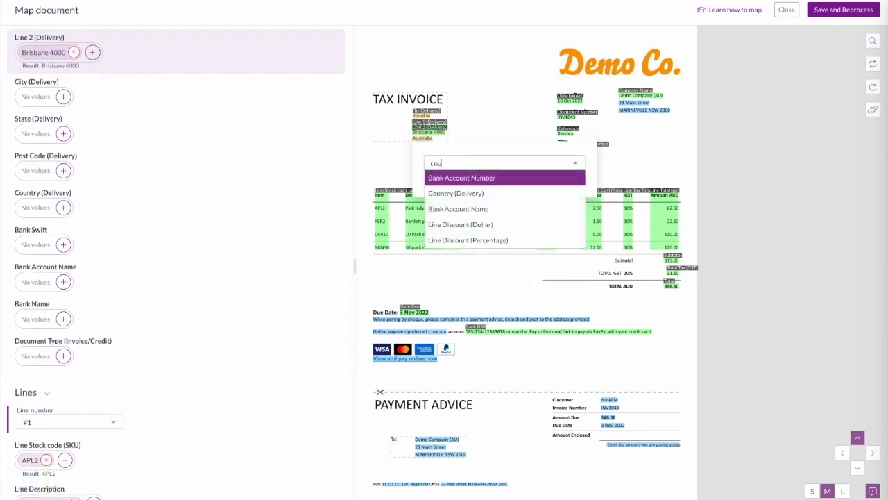
key(Return)
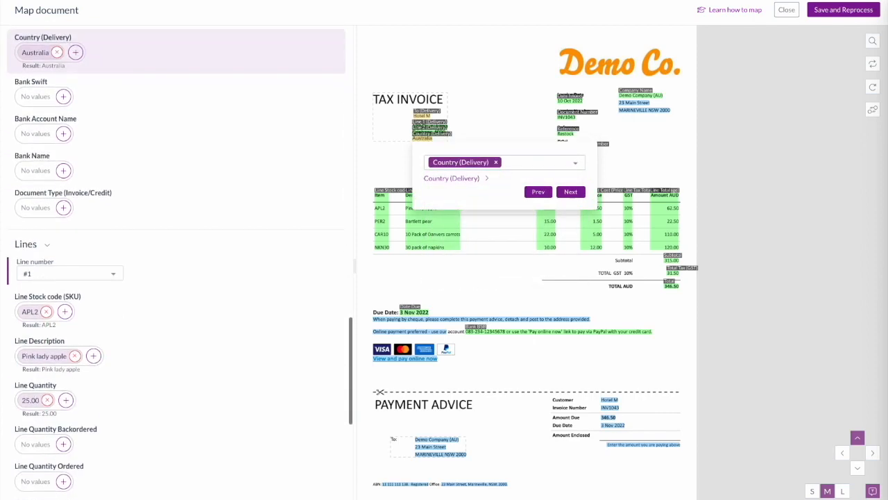
click(481, 97)
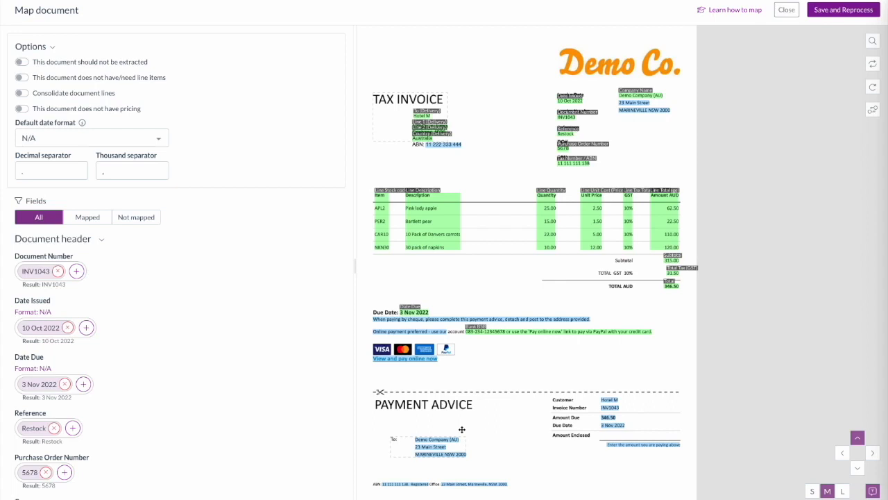
- Map "Demo Company (AU)" in the Payment Advice section to Company Name as a second value
click(441, 440)
text(company)
key(Return)
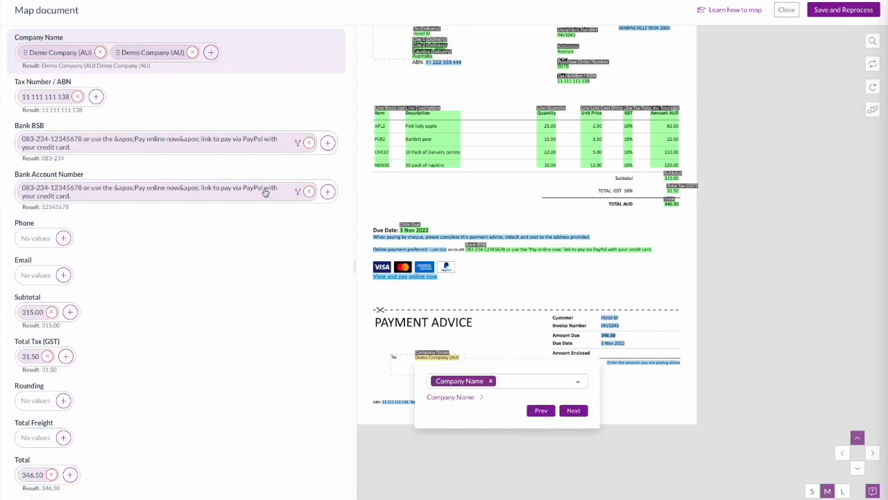
drag(154, 66, 42, 65)
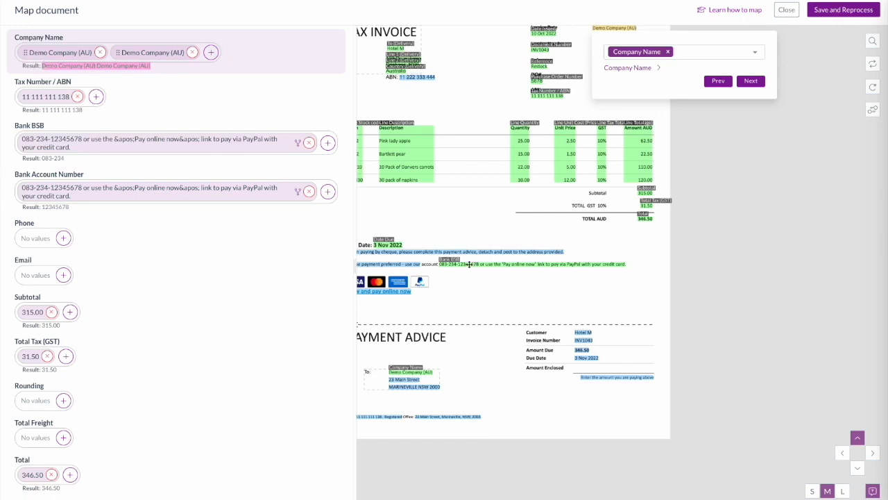
- Remove the Company Name mapping from "Demo Company (AU)" in the Payment Advice section
click(420, 372)
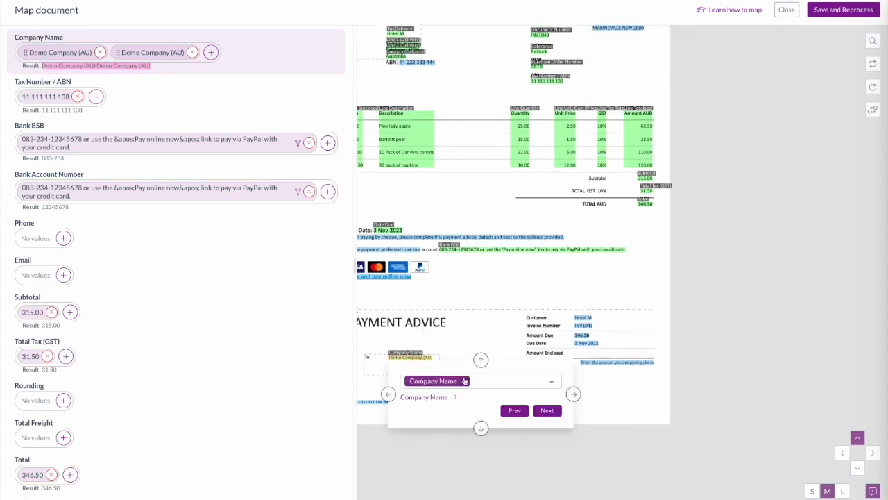
click(464, 381)
click(738, 232)
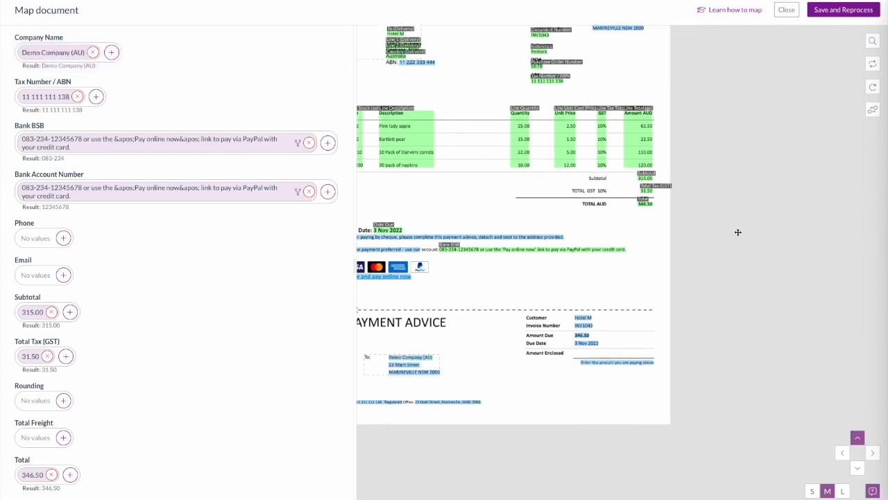
- View the document fields filtered to mapped only, then not mapped, then all fields again
click(872, 64)
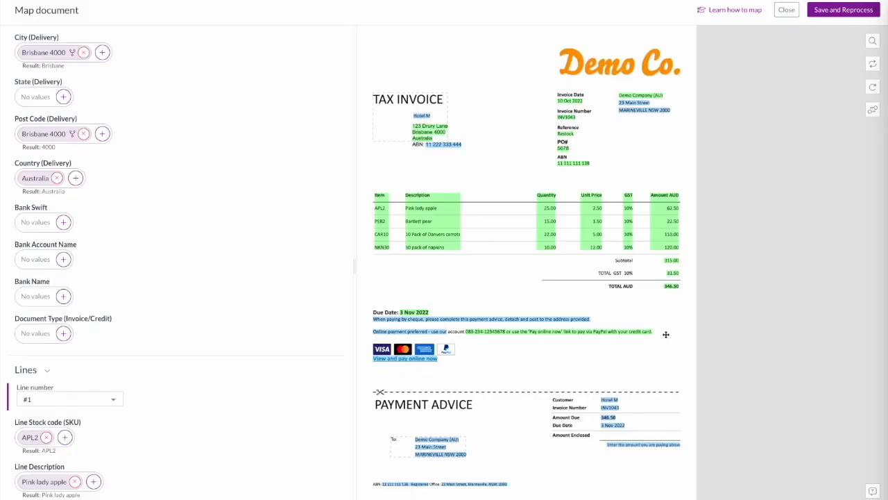
scroll(222, 166, up, 10)
scroll(222, 167, up, 12)
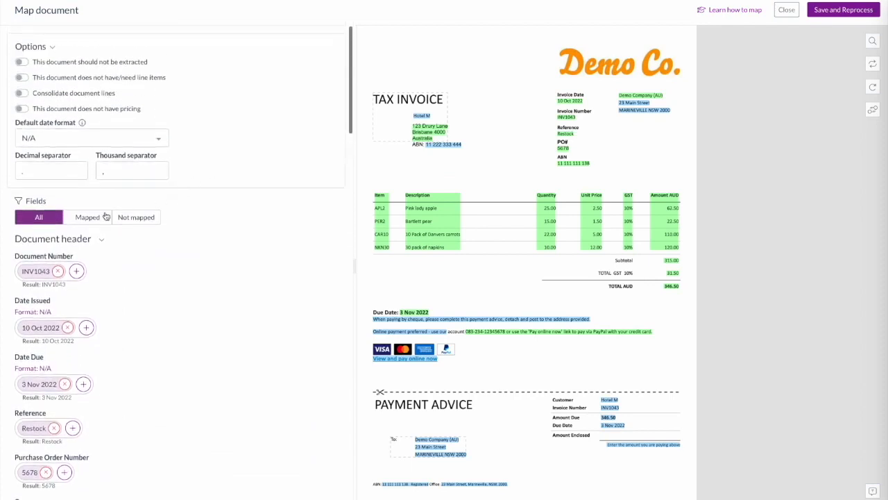
click(80, 217)
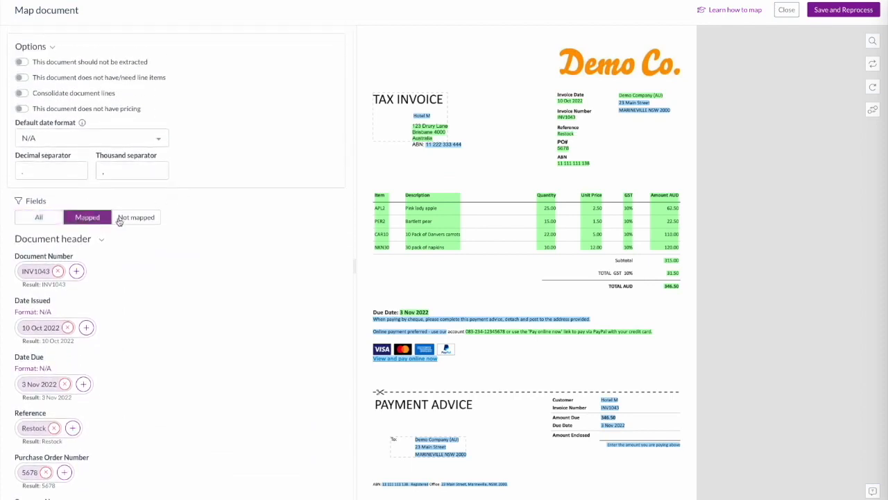
click(121, 219)
click(41, 219)
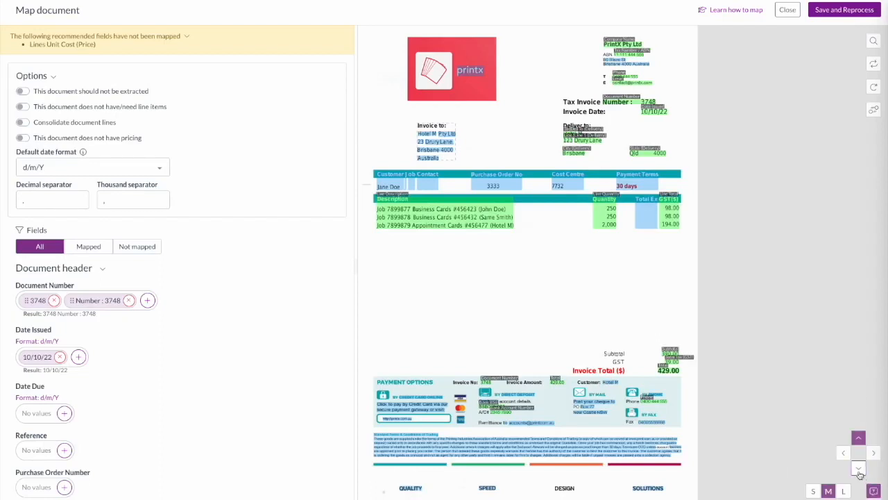
- Try the field labels below, left, right and above the values on the PrintX invoice, and set their size to large
click(858, 468)
click(843, 452)
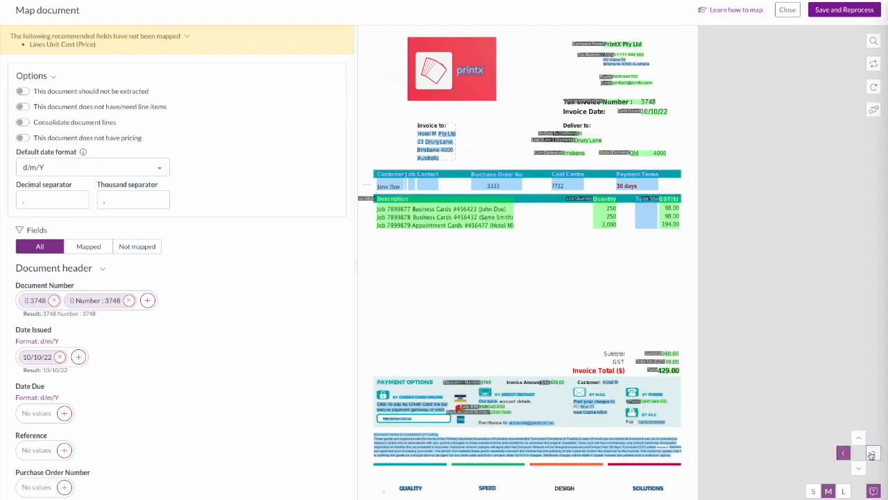
click(873, 452)
click(858, 438)
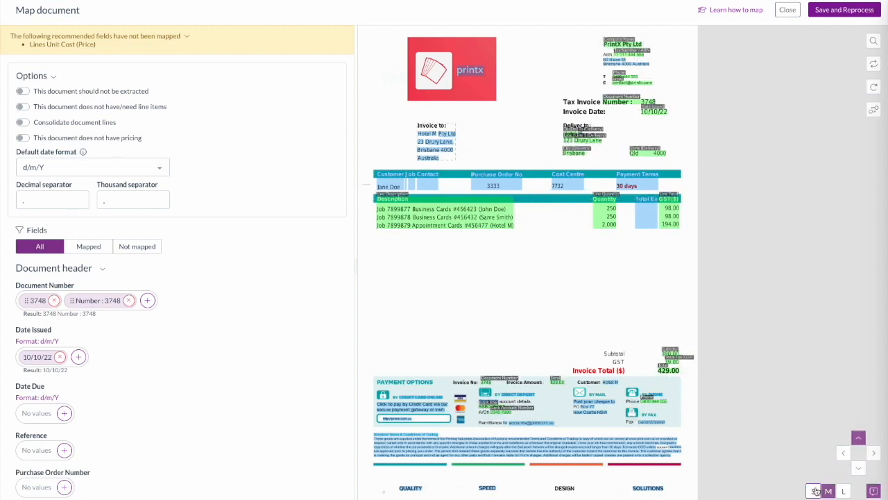
click(842, 491)
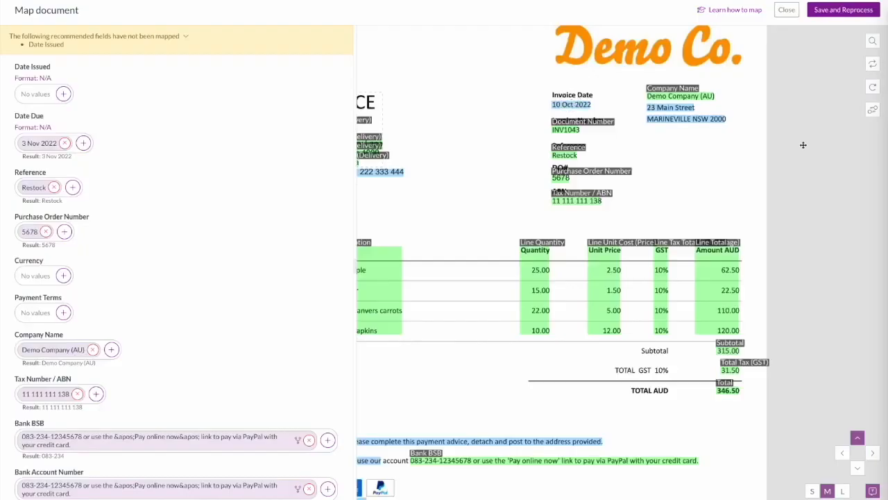
- Map the invoice date "10 Oct 2022" to Date Issued and set its date format to N/A
click(571, 104)
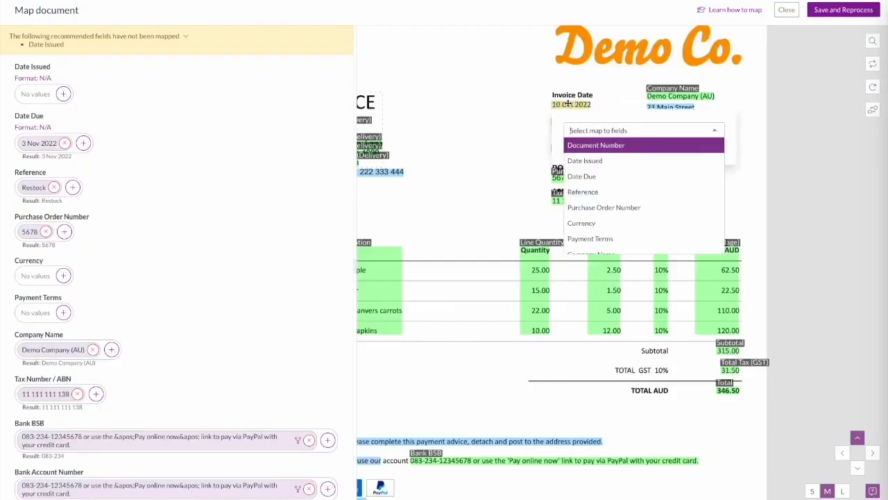
click(595, 159)
click(43, 49)
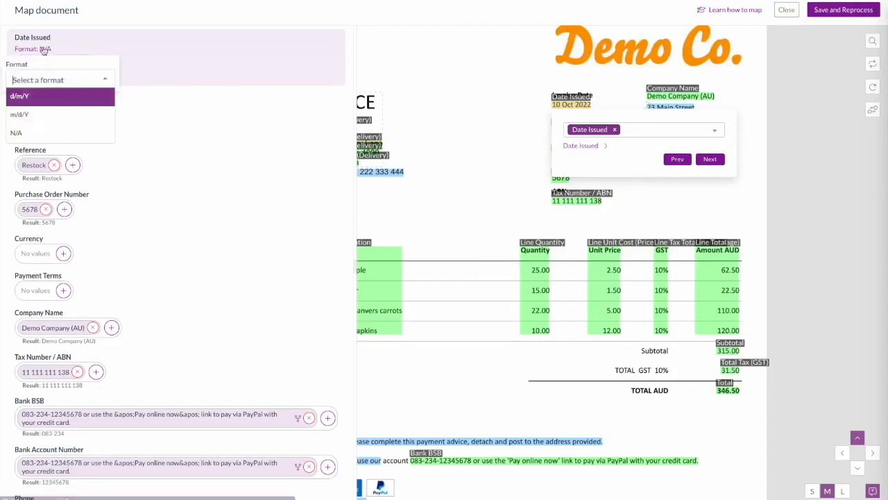
click(43, 132)
scroll(224, 259, up, 3)
click(132, 111)
click(121, 160)
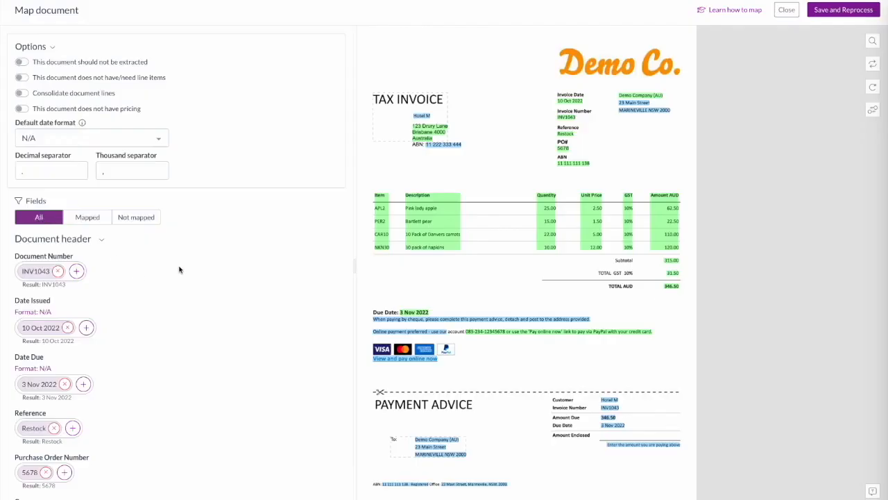
- Inspect the line mappings for description, stock code, unit cost and line total in the invoice table
click(418, 235)
click(379, 221)
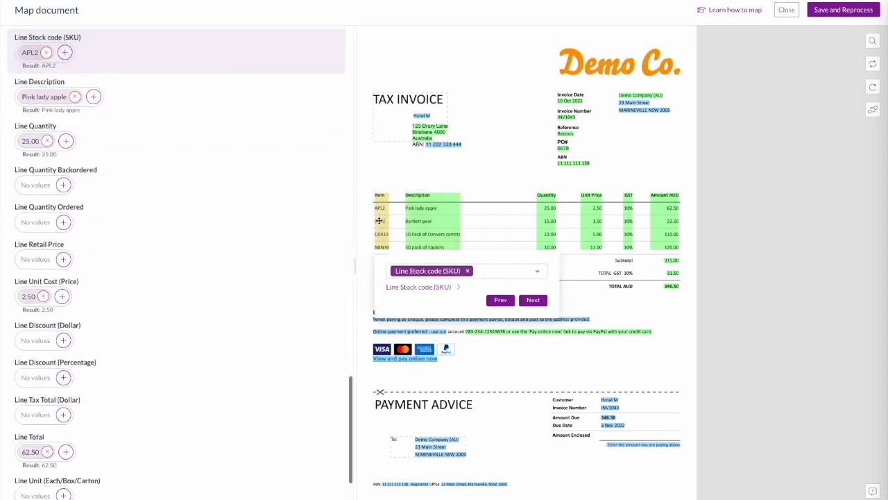
click(27, 297)
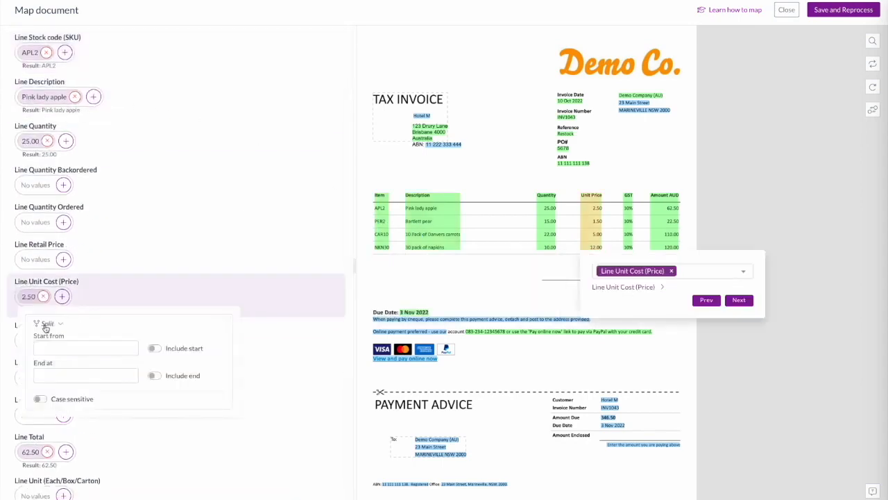
click(31, 453)
click(276, 299)
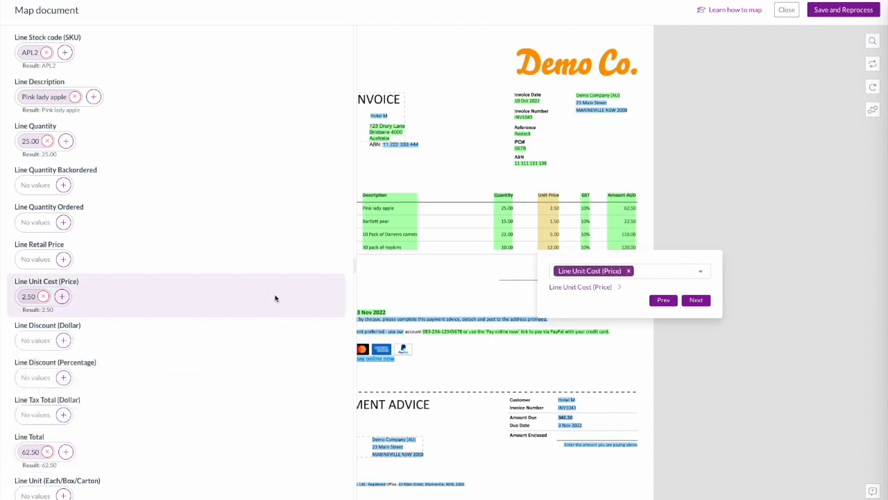
click(279, 263)
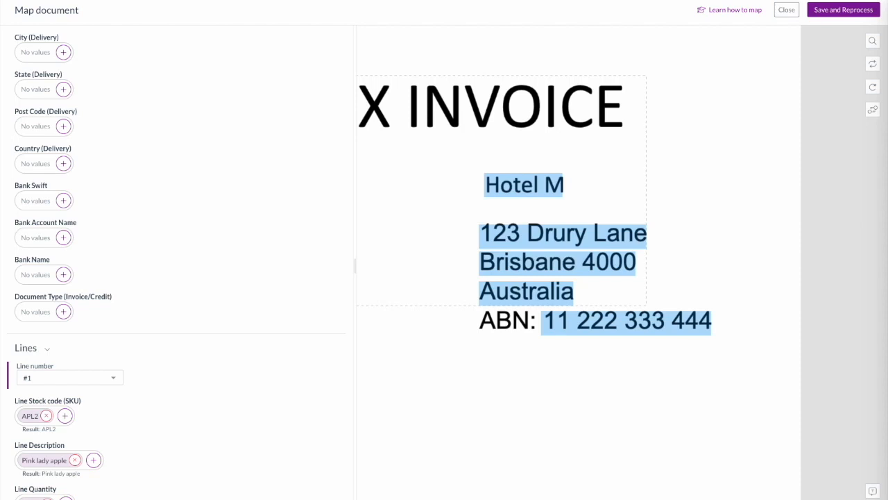
- Map the city and postcode line of the delivery address to both City (Delivery) and Post Code (Delivery)
click(558, 264)
text(city)
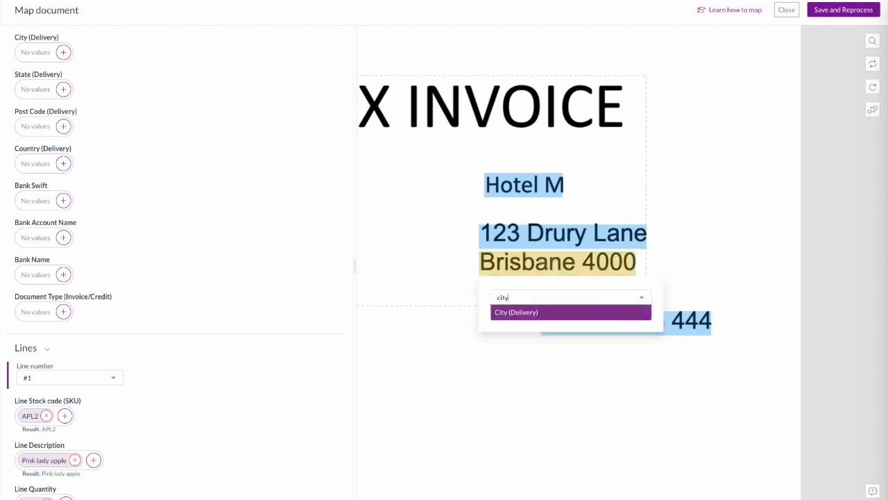
key(Return)
click(571, 297)
text(post)
key(Return)
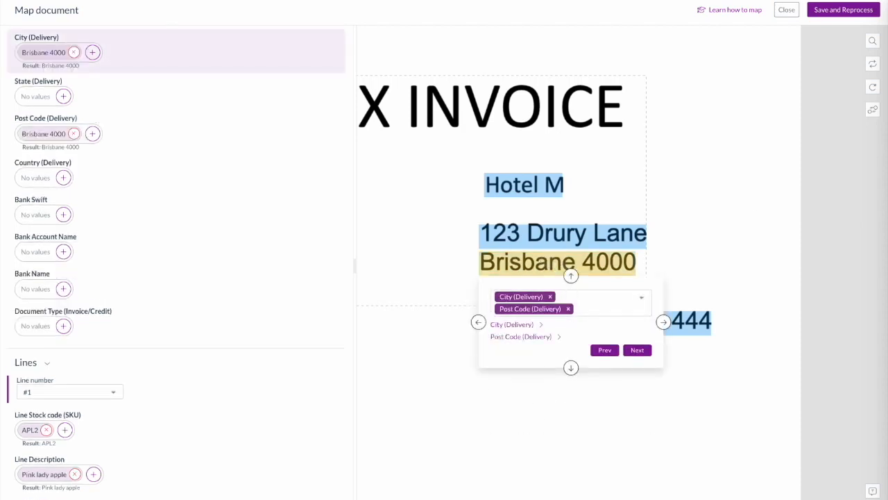
- Split City (Delivery) to end at the space before the postcode and Post Code (Delivery) to start from that space, checking both results
click(540, 325)
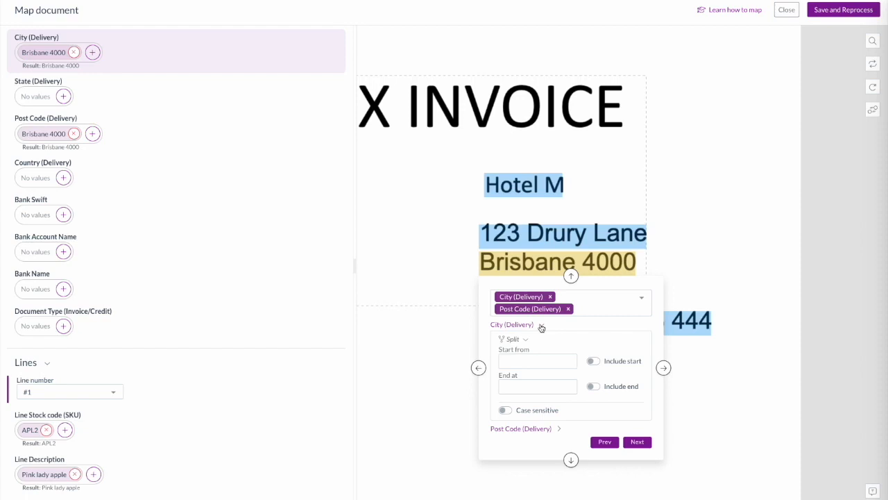
click(534, 386)
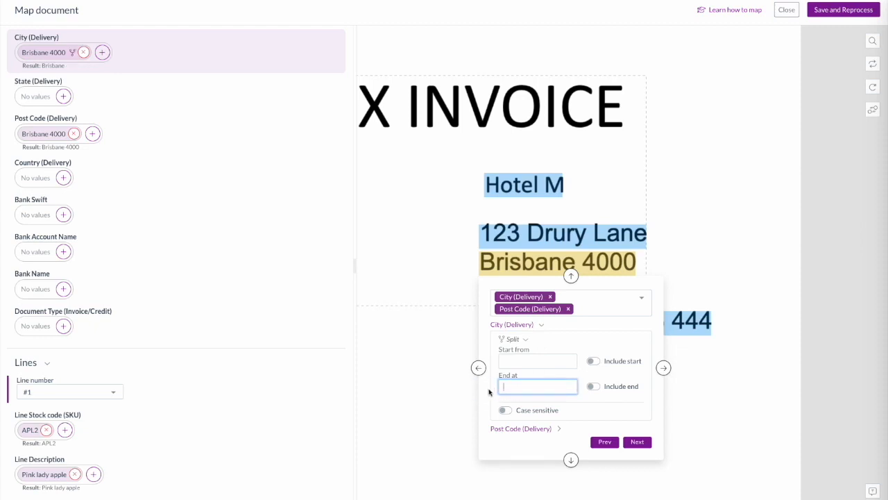
click(552, 428)
click(521, 463)
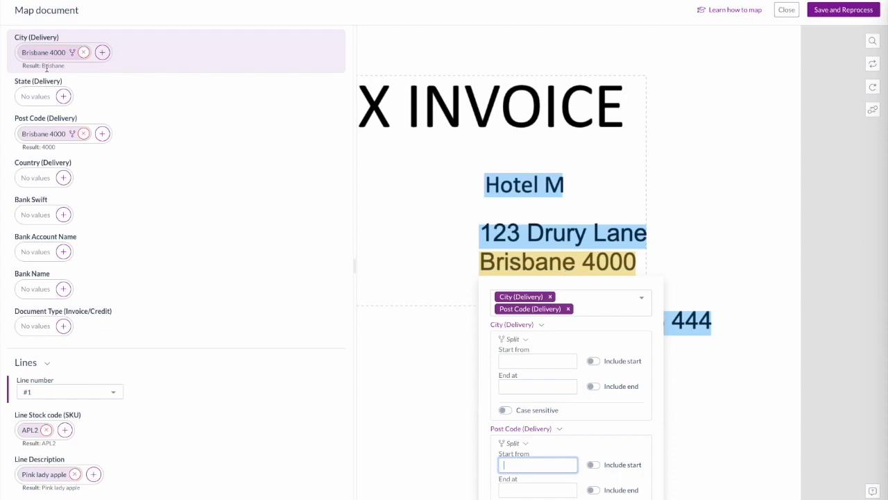
drag(37, 65, 65, 67)
drag(39, 146, 59, 149)
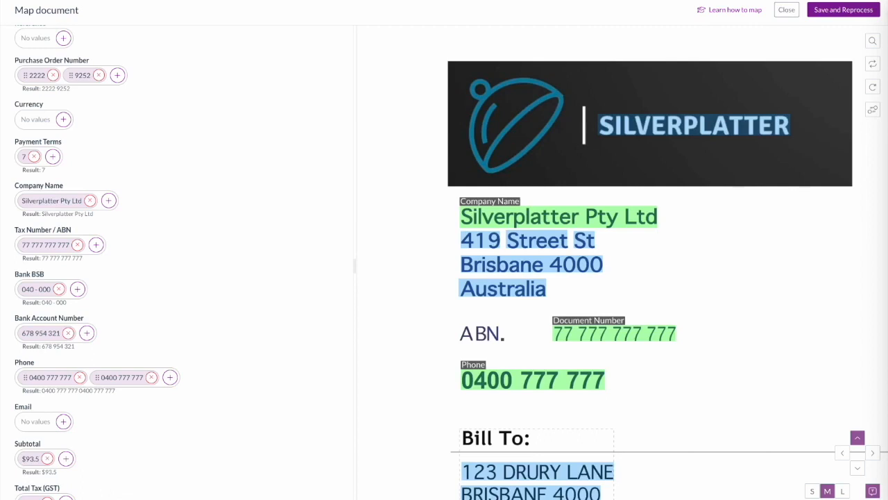
- Map the three parts of the Silverplatter street line to Line 1 (Delivery) and move the "Street" value ahead of the number
click(482, 243)
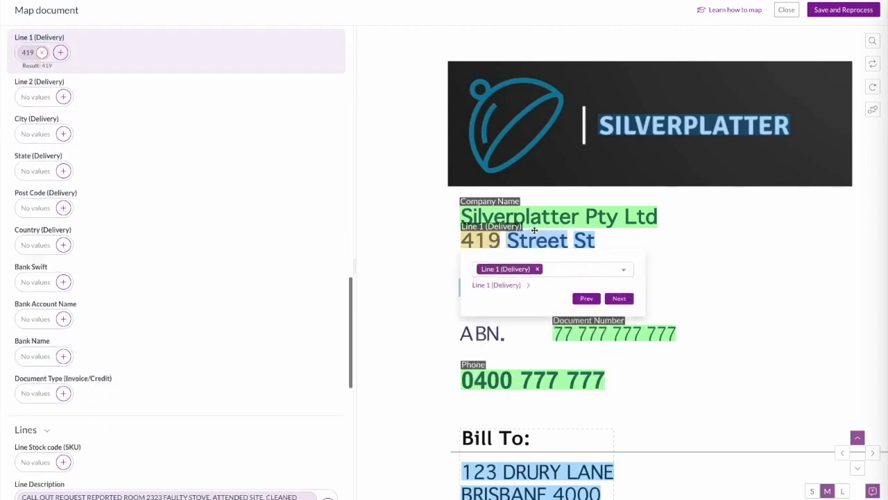
click(535, 237)
text(1)
key(Return)
click(587, 243)
text(1)
key(Return)
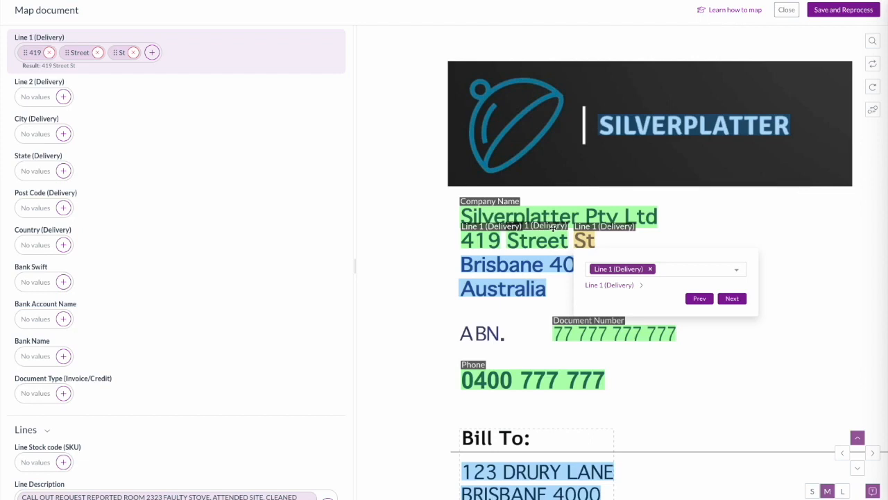
drag(66, 53, 20, 53)
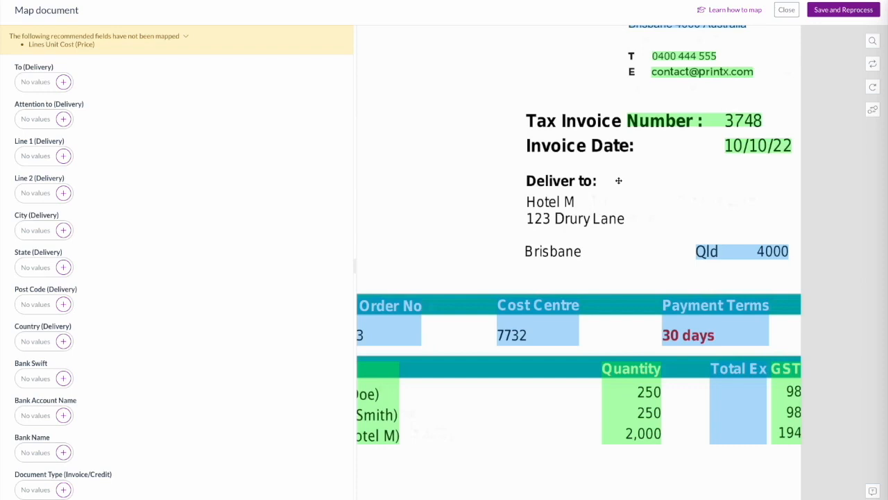
- Reveal the extra selectable text on the PrintX invoice and map both parts of "Hotel M" under Deliver to as To (Delivery)
scroll(619, 180, down, 3)
click(873, 110)
click(559, 197)
text(to)
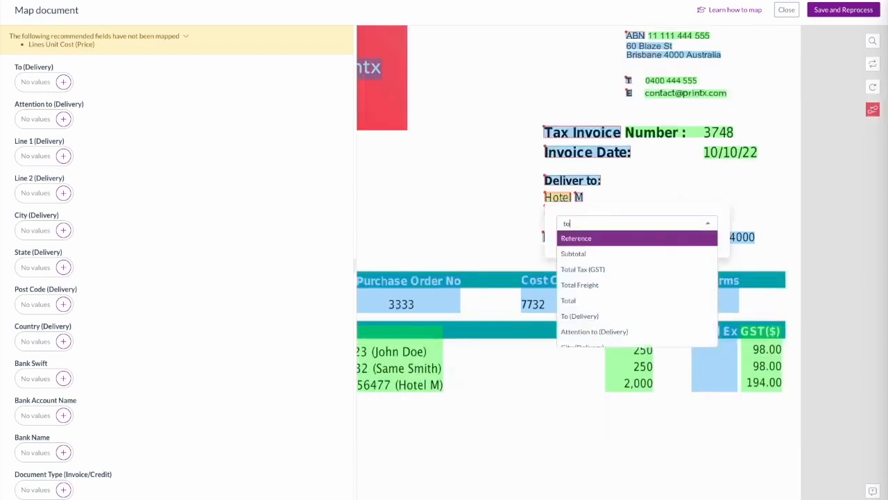
click(581, 316)
click(578, 197)
text(to ()
key(Return)
- Map the street number and street name under Deliver to as Line 1 (Delivery)
click(555, 211)
text(line)
key(Return)
click(584, 211)
text(line)
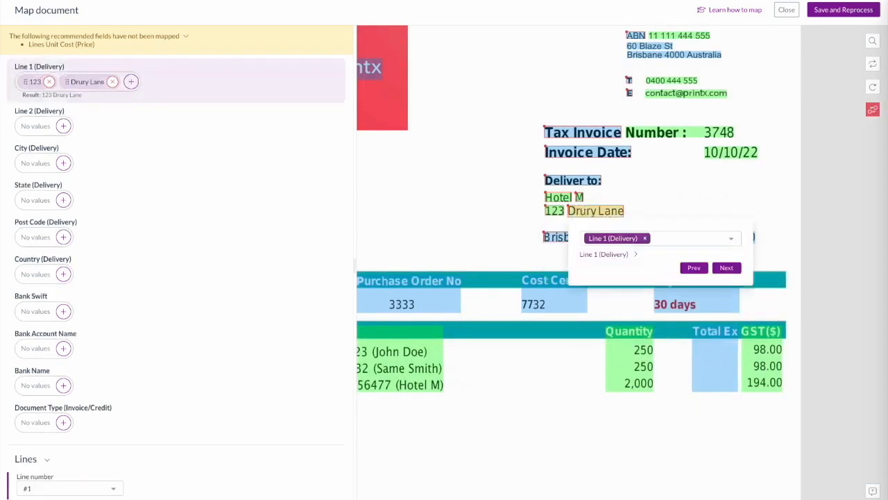
- Map the city under Deliver to as City (Delivery) and select the state text beside it
click(559, 238)
text(city)
key(Return)
click(719, 237)
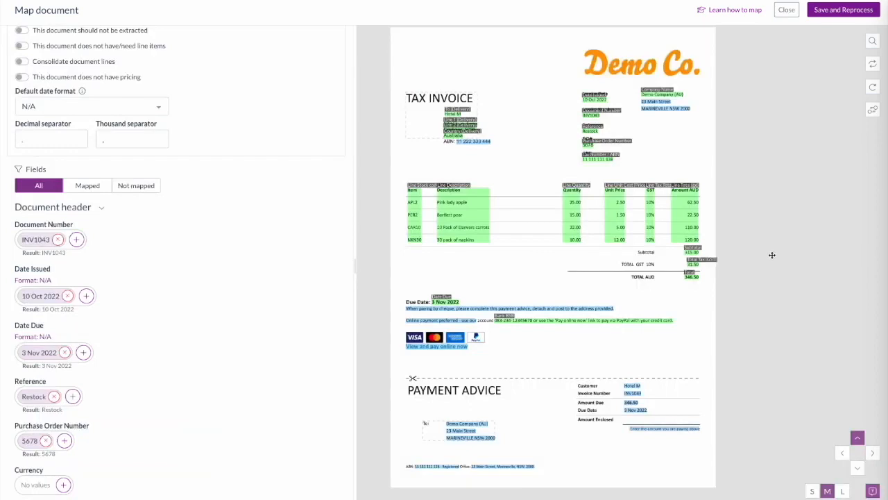
- Save the Demo Co. invoice mapping and reprocess the document
click(818, 16)
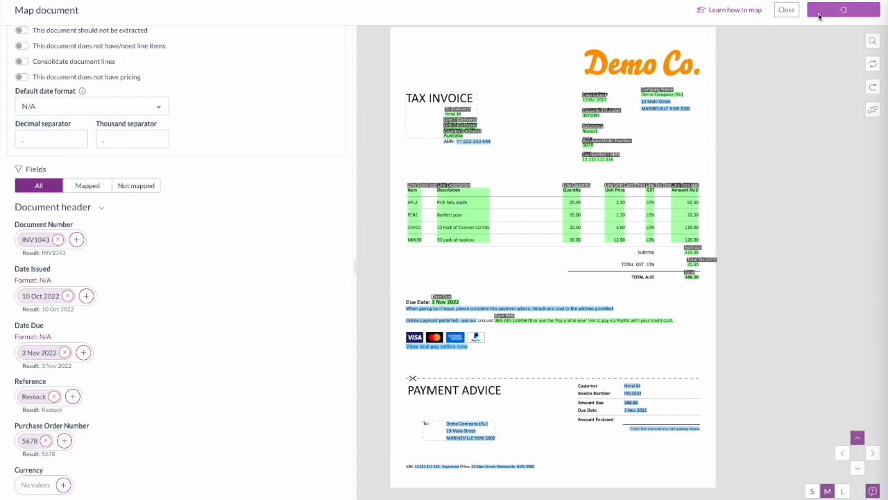